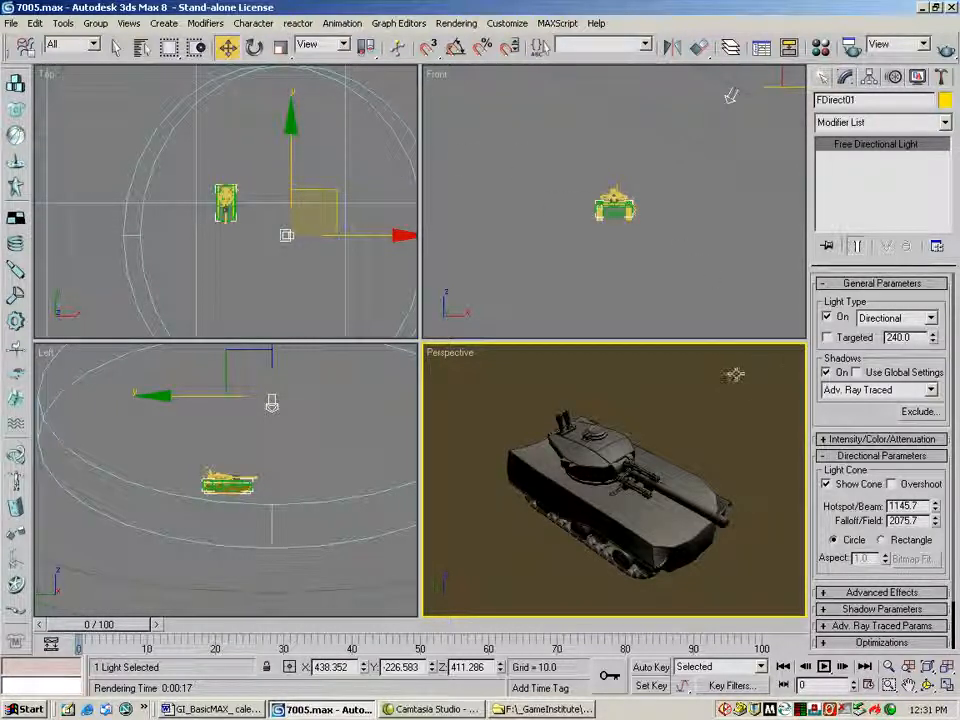
- Render the Perspective view of the tank with its directional light, then close the rendered frame
{"action": "left_click", "coordinate": [948, 56]}
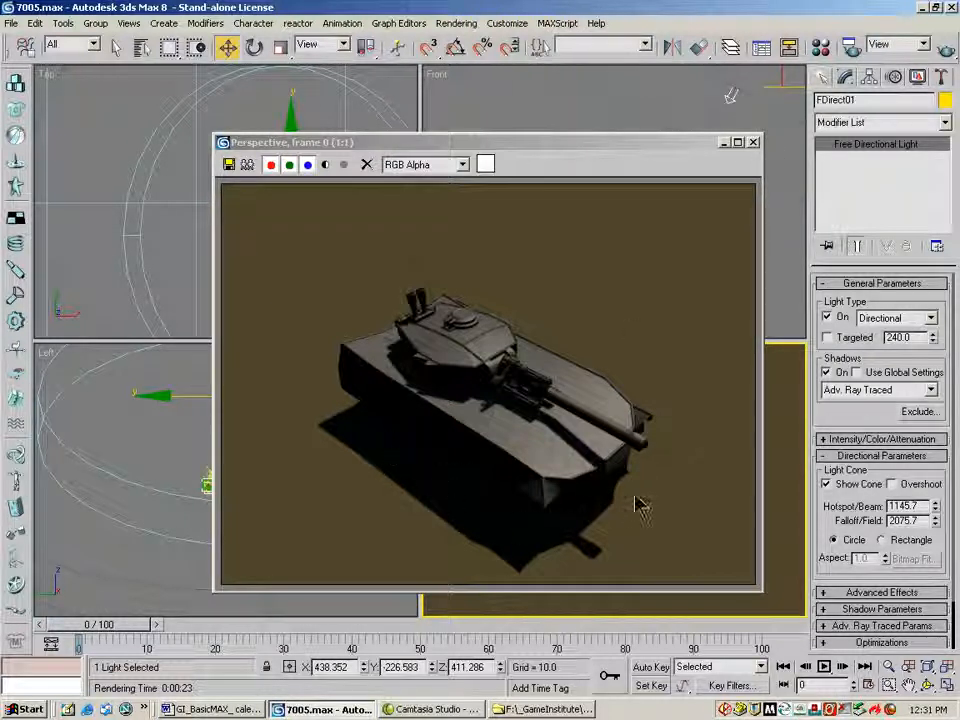
{"action": "left_click", "coordinate": [753, 142]}
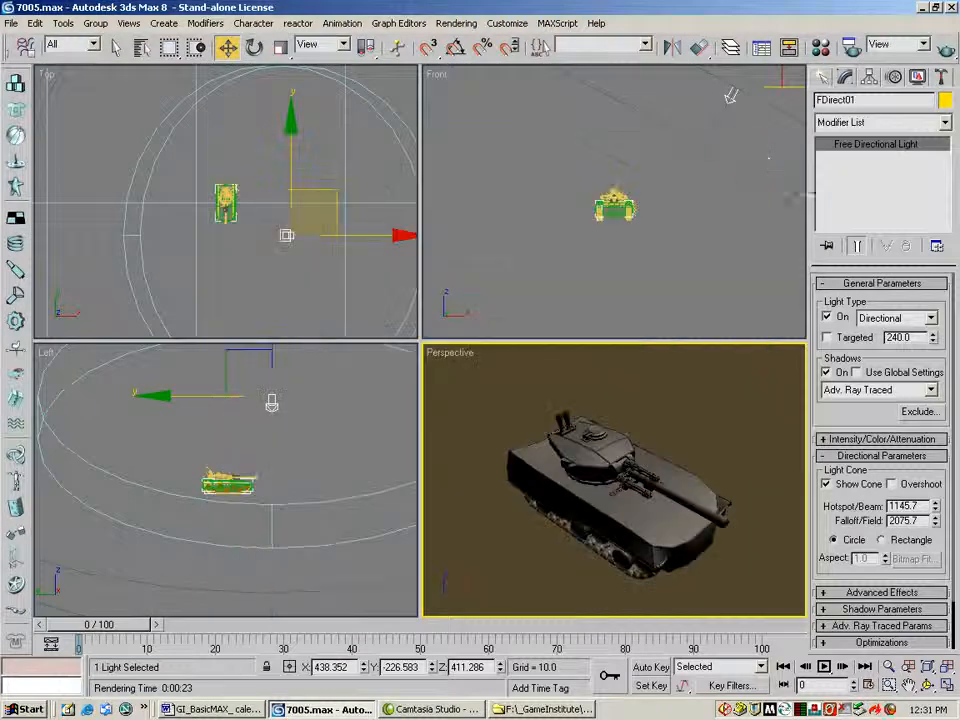
- Create two Omni lights in the Front view, one high beside the tank and one lower and farther out
{"action": "left_click", "coordinate": [822, 78]}
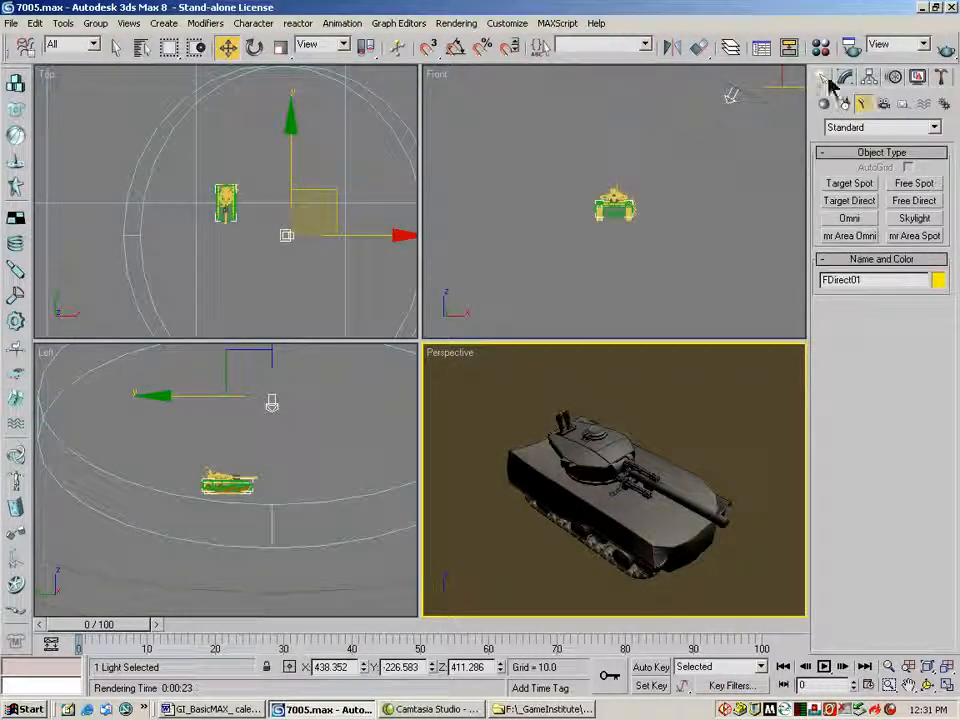
{"action": "left_click", "coordinate": [849, 218]}
{"action": "left_click", "coordinate": [476, 180]}
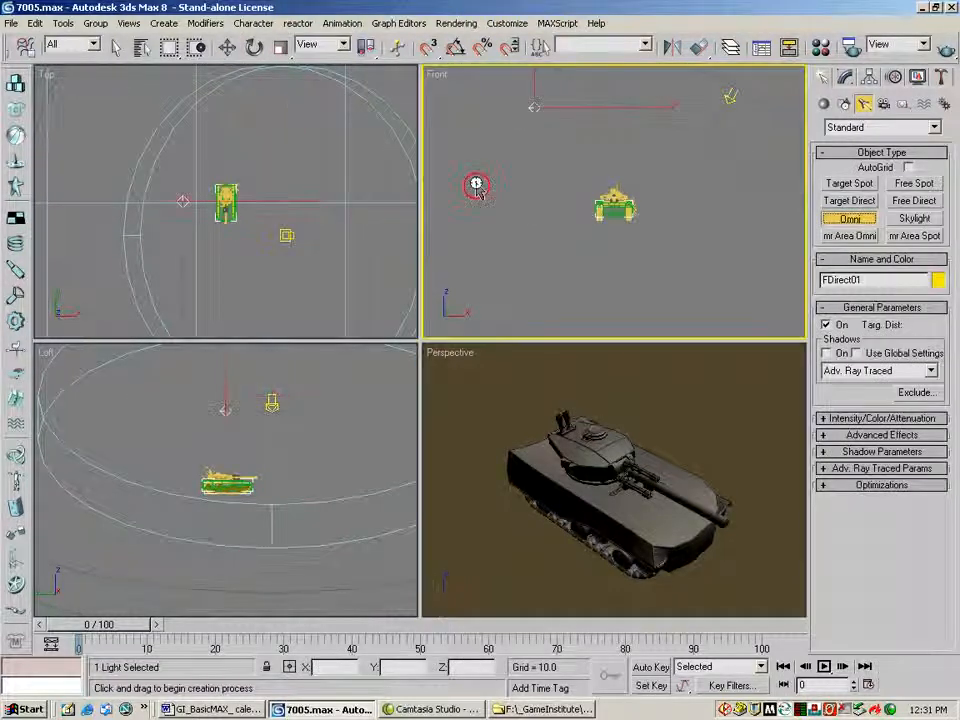
{"action": "left_click", "coordinate": [534, 107]}
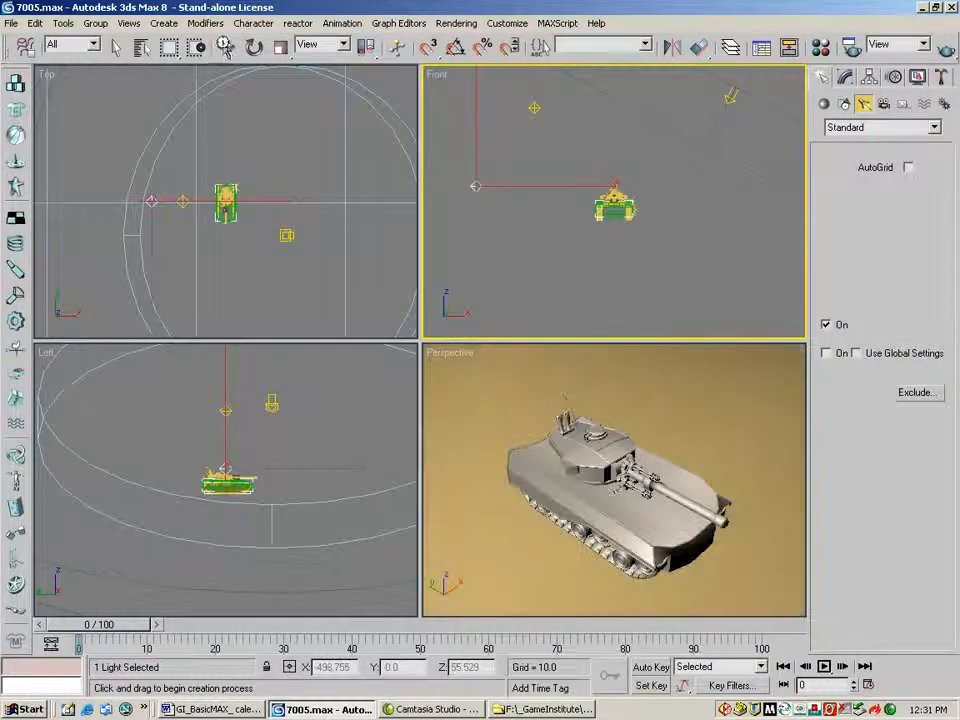
- In the Top view, move Omni02 slightly toward the tank and Omni01 behind it to about X 296, Y 627
{"action": "left_click", "coordinate": [226, 47]}
{"action": "left_click", "coordinate": [184, 193]}
{"action": "left_click_drag", "start_coordinate": [182, 201], "coordinate": [187, 185]}
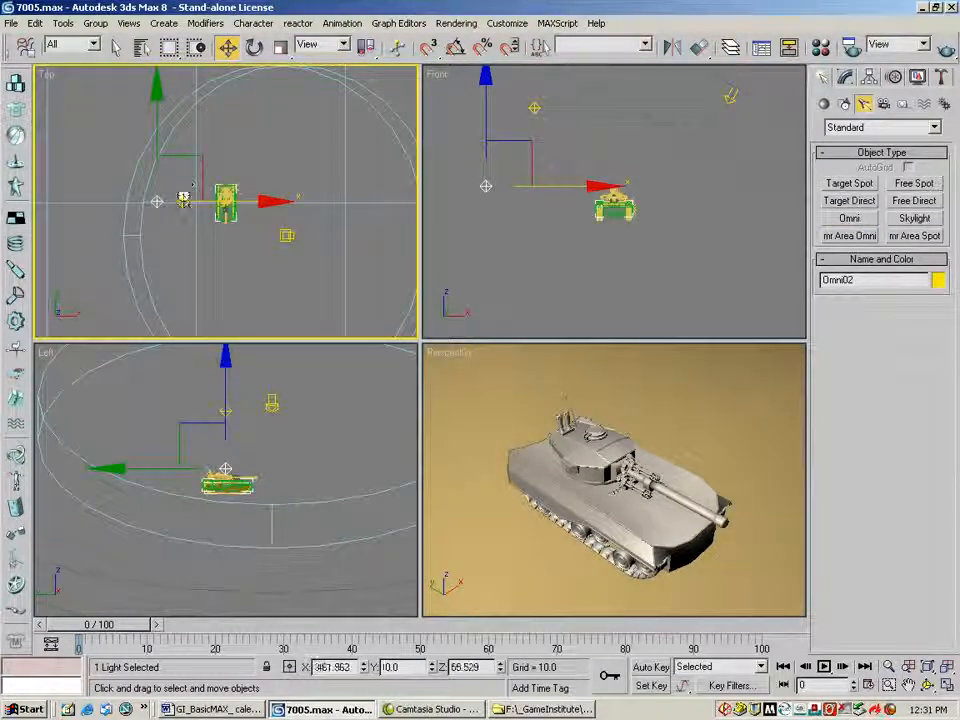
{"action": "left_click", "coordinate": [183, 200]}
{"action": "left_click_drag", "start_coordinate": [230, 157], "coordinate": [321, 64]}
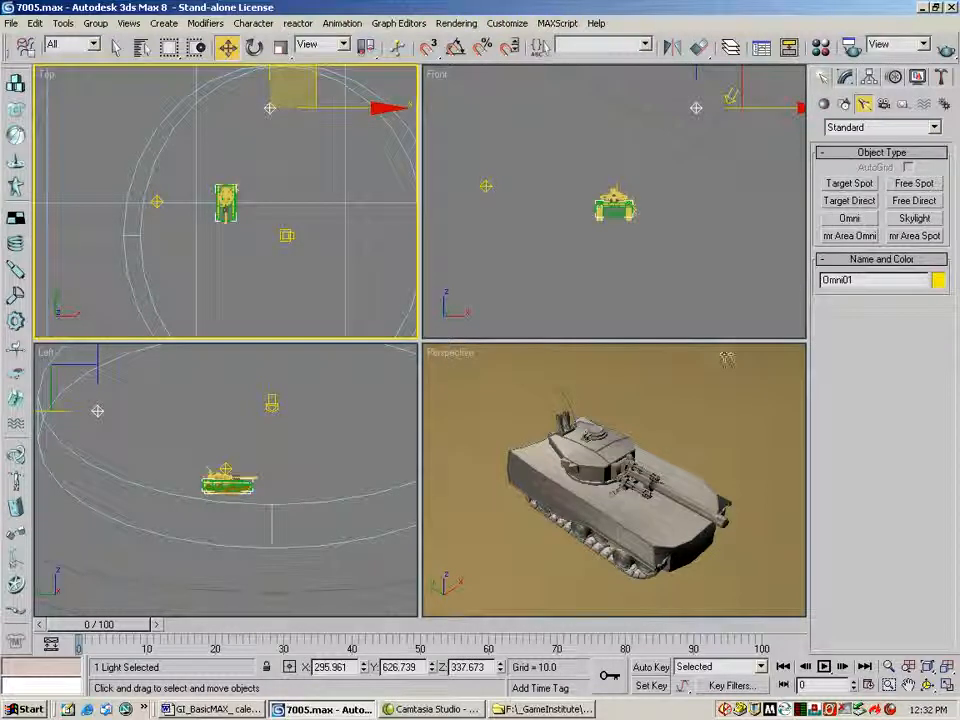
- Position Omni02 at about X -970, Y -615, Z 450 and Omni01 at about Y 642, Z 239
{"action": "left_click", "coordinate": [157, 201]}
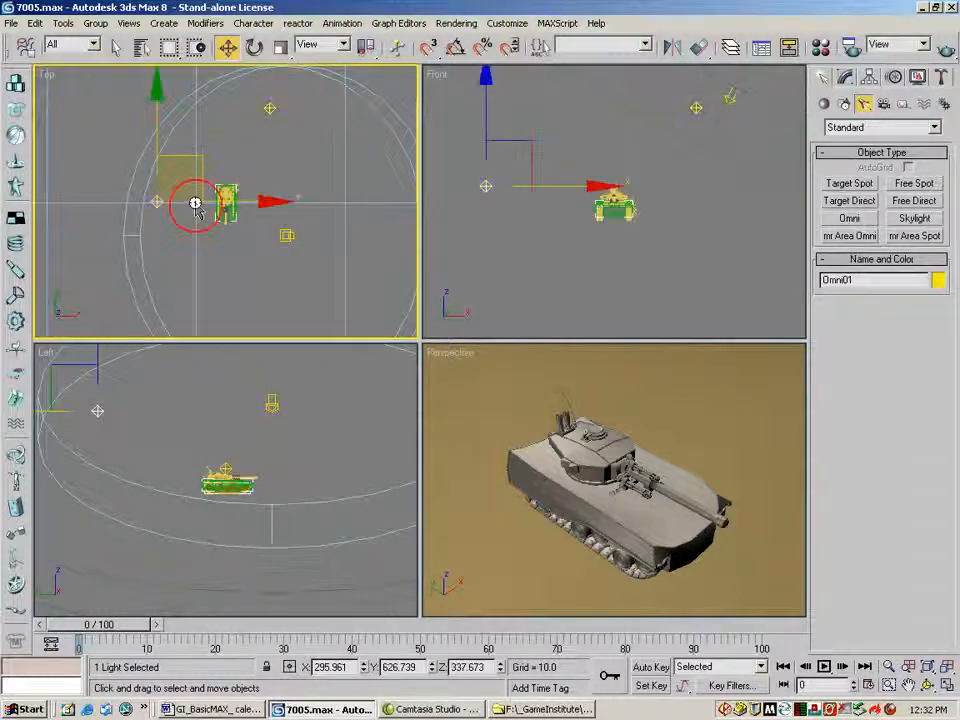
{"action": "left_click_drag", "start_coordinate": [207, 172], "coordinate": [123, 217]}
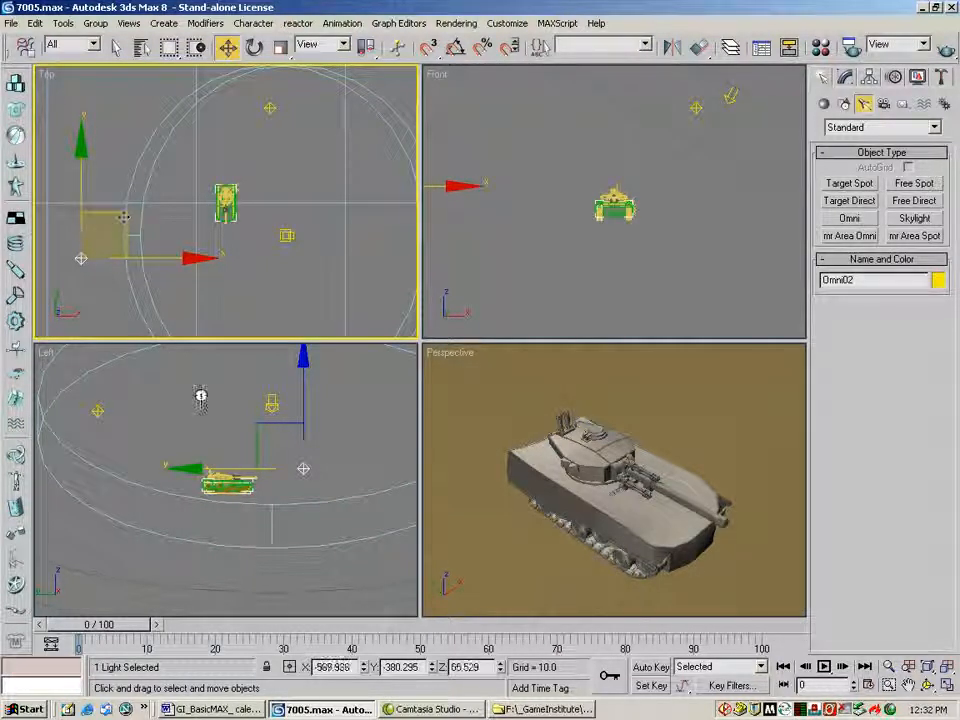
{"action": "right_click", "coordinate": [218, 425]}
{"action": "left_click_drag", "start_coordinate": [336, 450], "coordinate": [368, 373]}
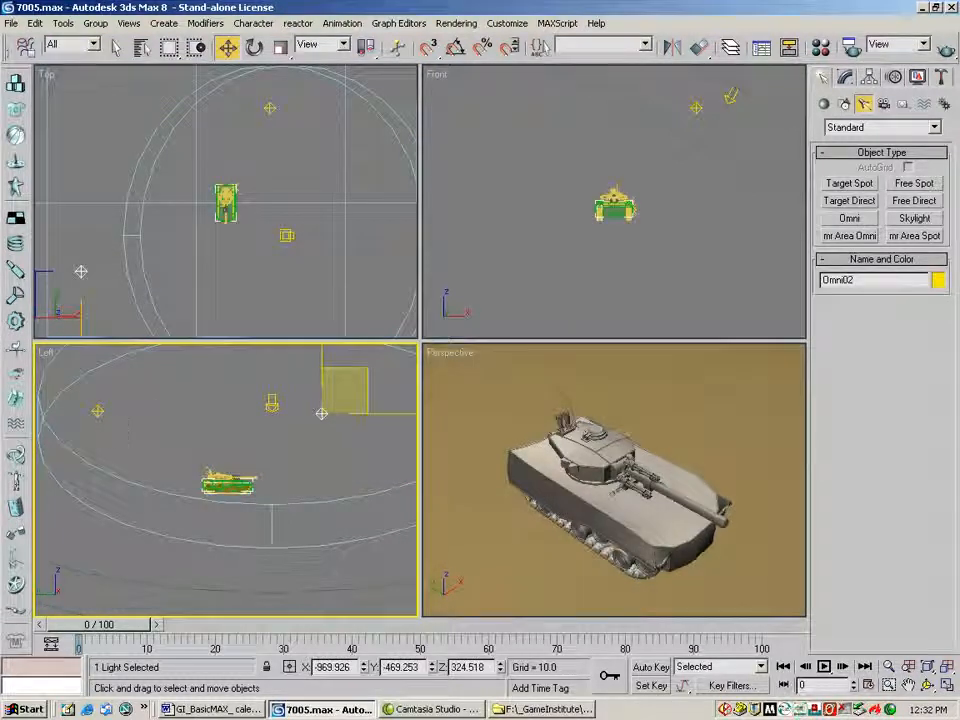
{"action": "left_click", "coordinate": [98, 410]}
{"action": "left_click_drag", "start_coordinate": [138, 378], "coordinate": [398, 347]}
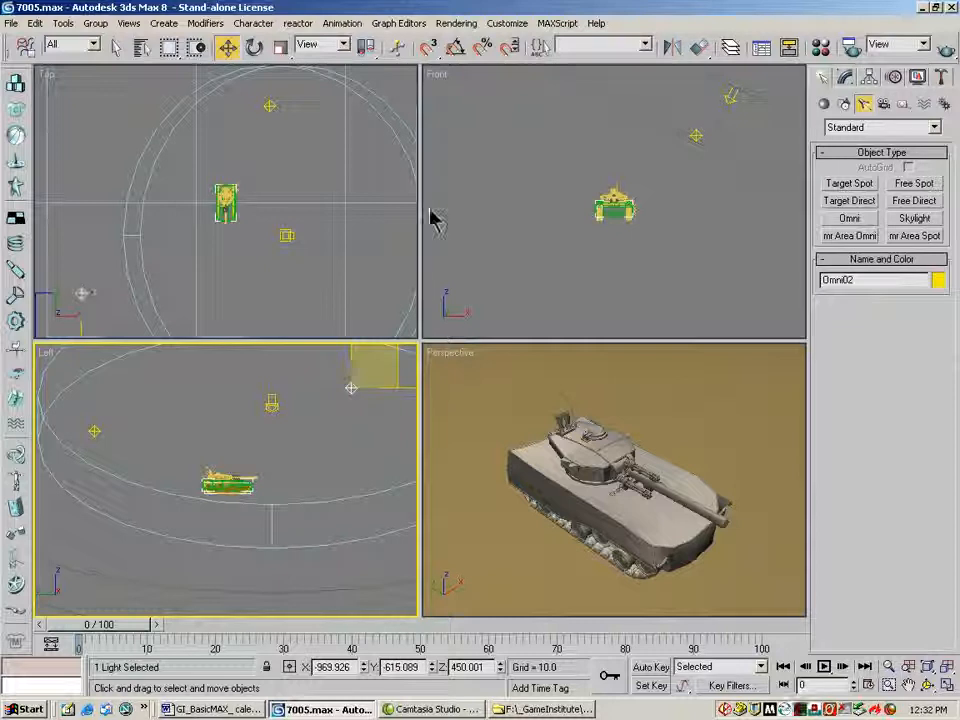
- Give Omni02 a pale cyan-white light color (RGB 230, 240, 240) and a multiplier of 0.4
{"action": "left_click", "coordinate": [846, 77]}
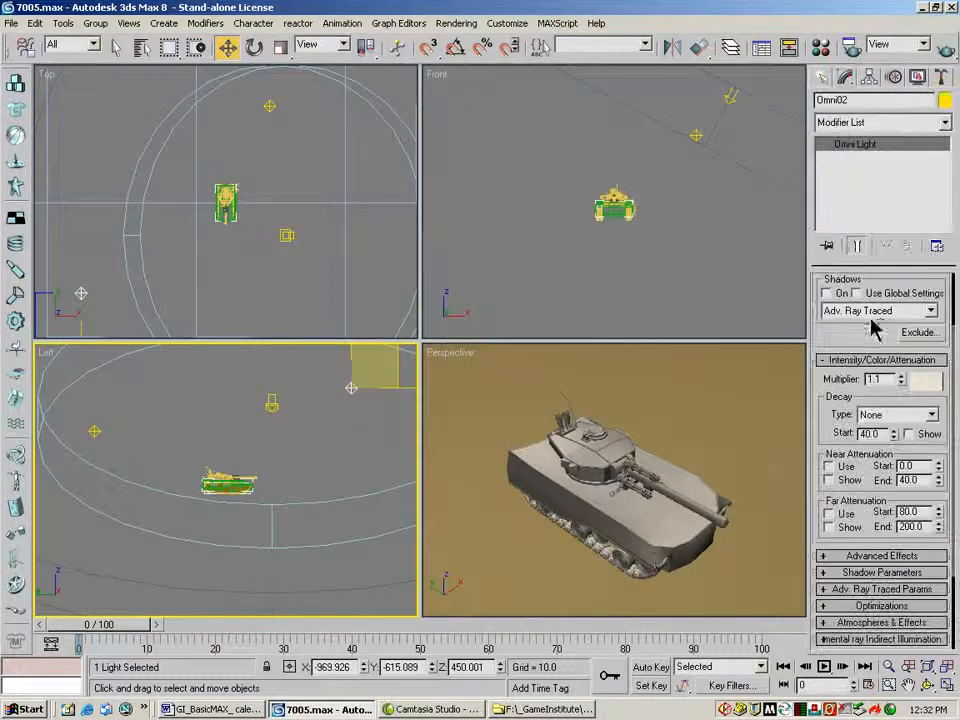
{"action": "left_click", "coordinate": [926, 379]}
{"action": "left_click", "coordinate": [403, 176]}
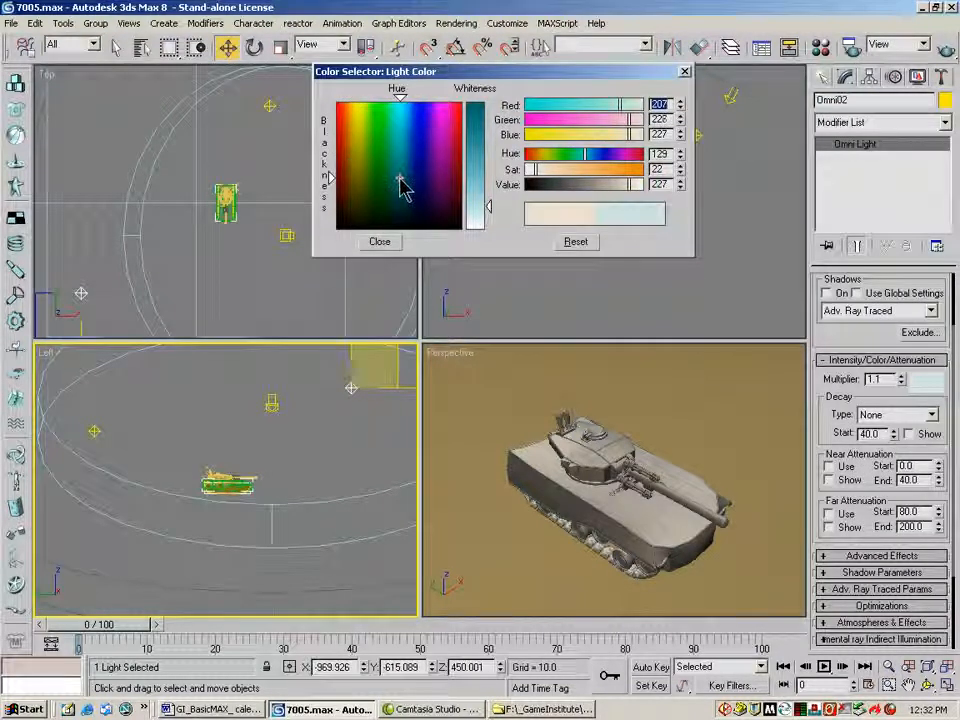
{"action": "left_click_drag", "start_coordinate": [490, 208], "coordinate": [490, 216]}
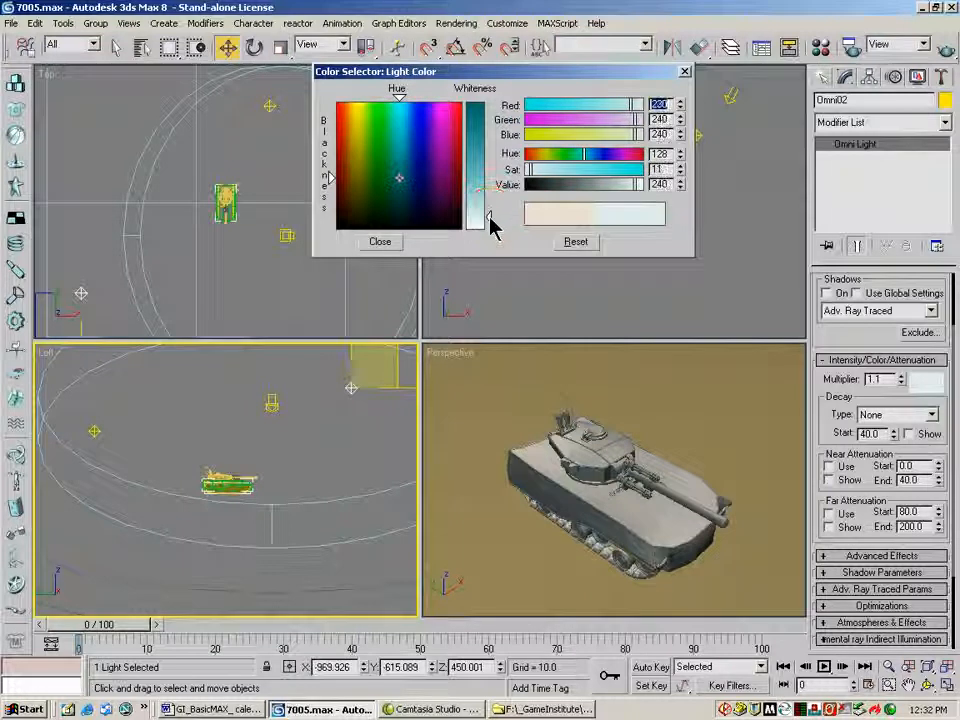
{"action": "left_click", "coordinate": [384, 243]}
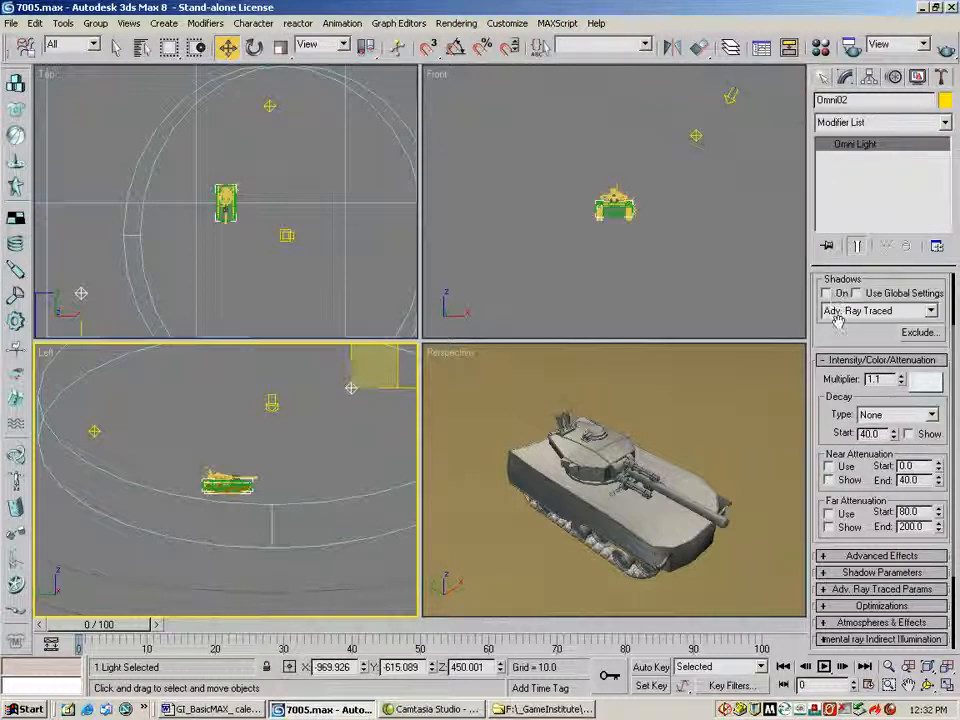
{"action": "double_click", "coordinate": [876, 379]}
{"action": "key", "text": "BackSpace"}
{"action": "key", "text": "Return"}
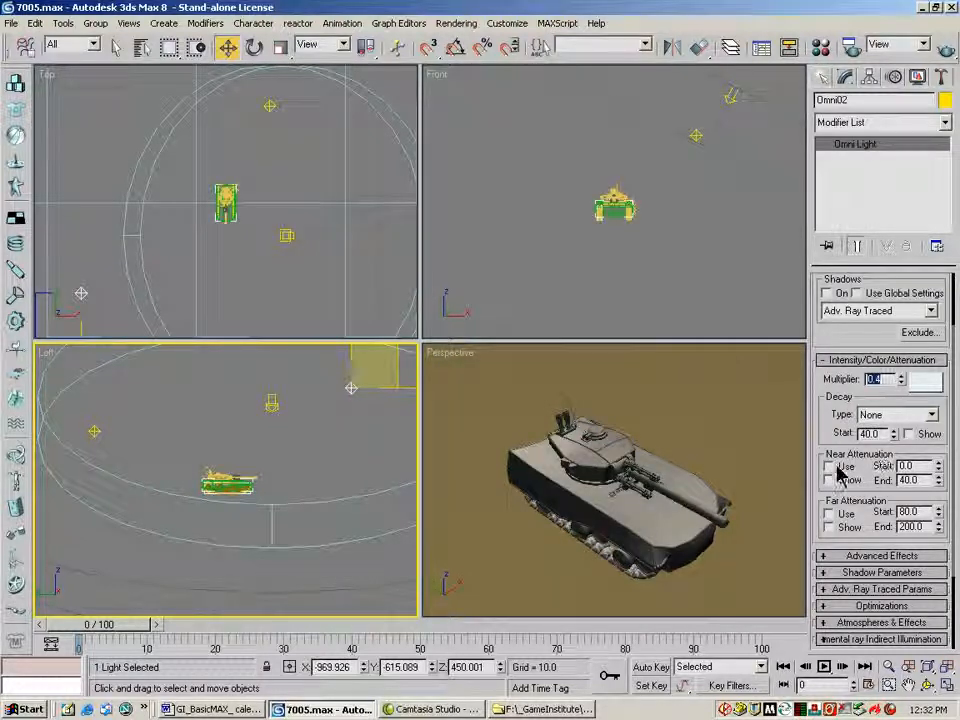
- Give Omni01 a warm off-white light color (RGB 247, 242, 235) and a multiplier of 1.0
{"action": "left_click", "coordinate": [96, 431]}
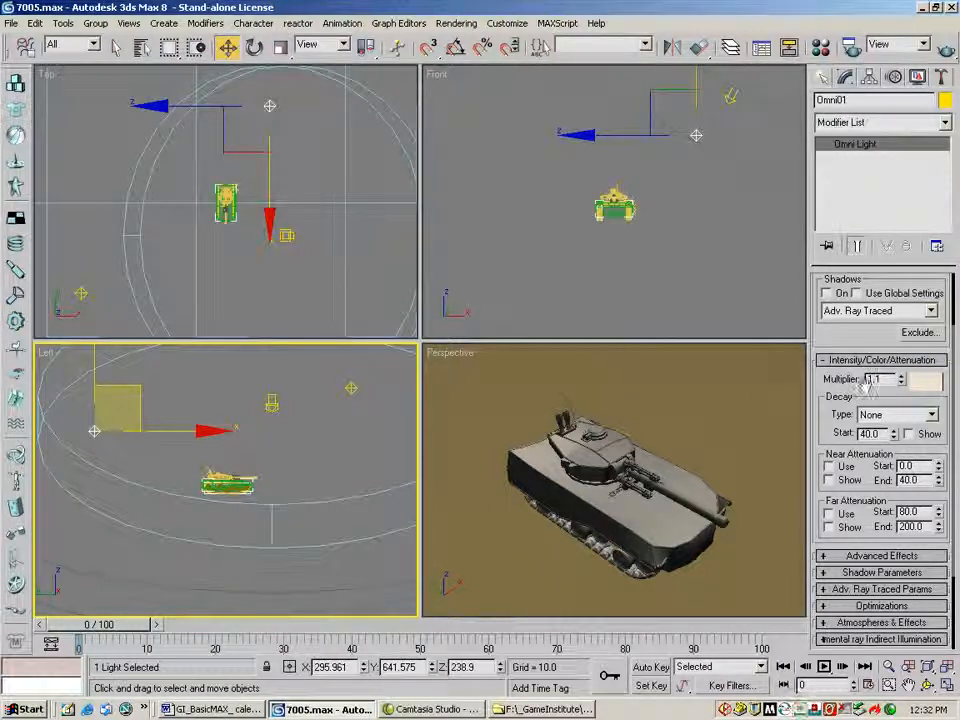
{"action": "left_click", "coordinate": [924, 381]}
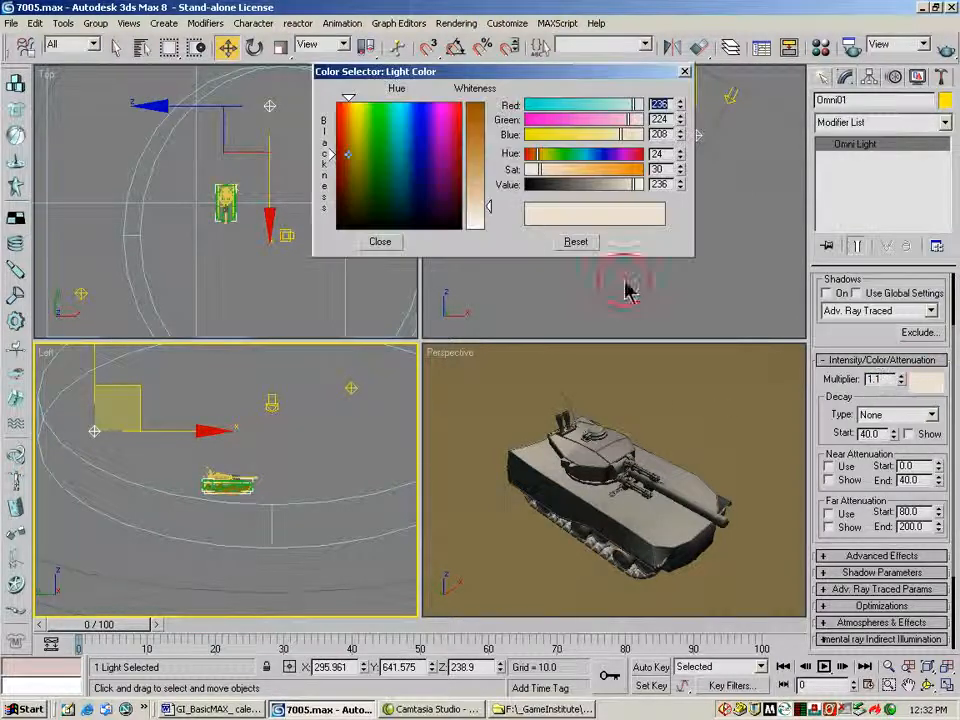
{"action": "left_click", "coordinate": [480, 212]}
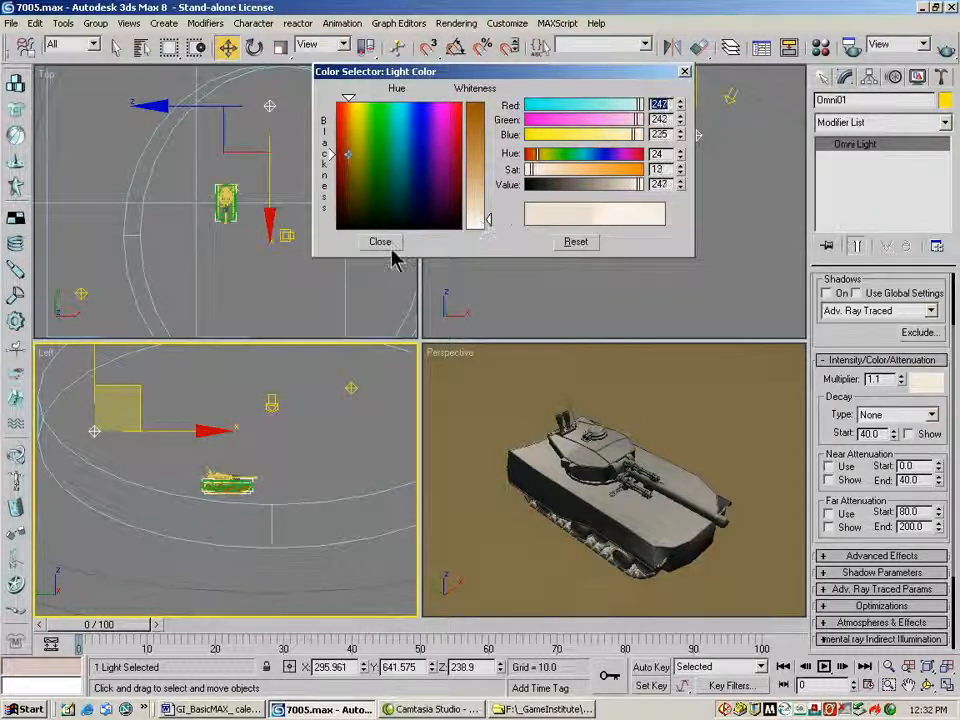
{"action": "left_click", "coordinate": [392, 242]}
{"action": "left_click_drag", "start_coordinate": [888, 379], "coordinate": [823, 368]}
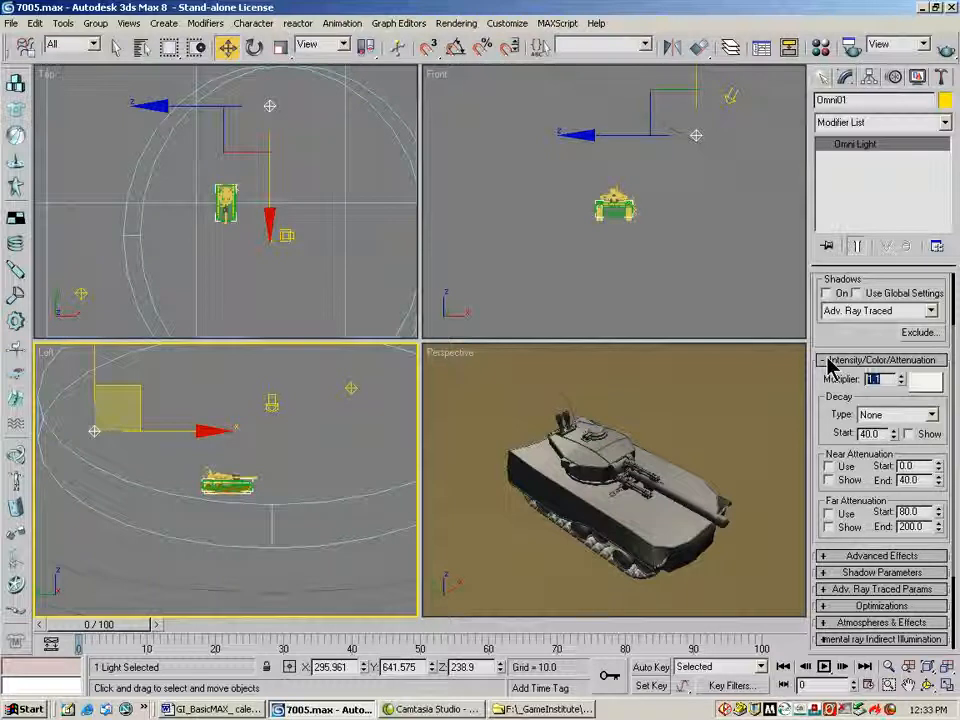
{"action": "type", "text": "1"}
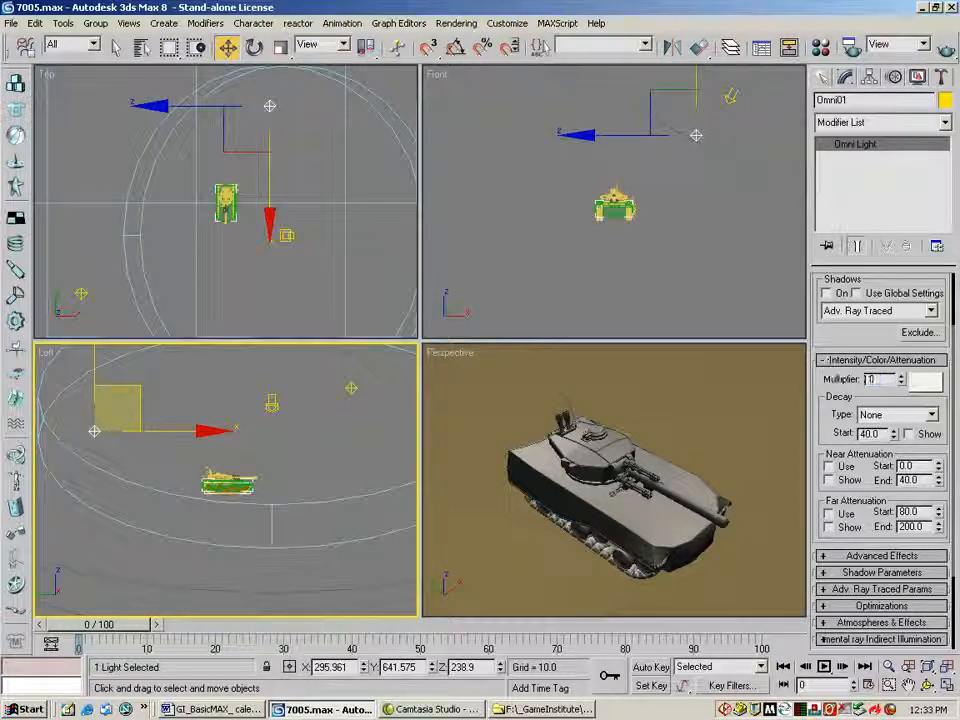
{"action": "key", "text": "Return"}
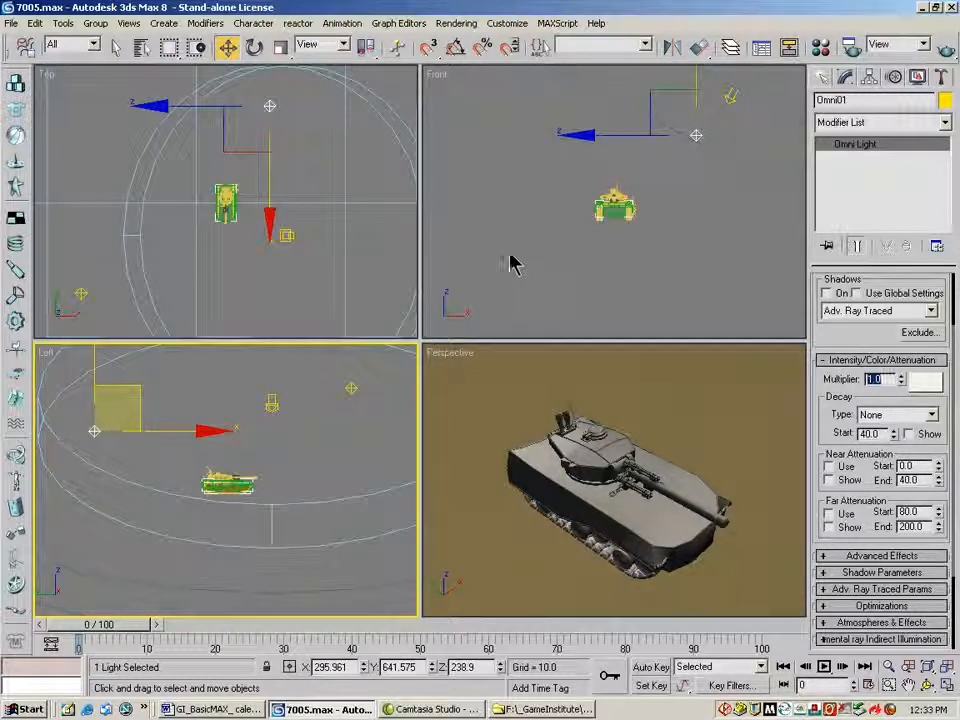
- Lower Omni01 in the Front view to about X 343, Z 76 and render the Perspective view to check the lighting
{"action": "right_click", "coordinate": [671, 119]}
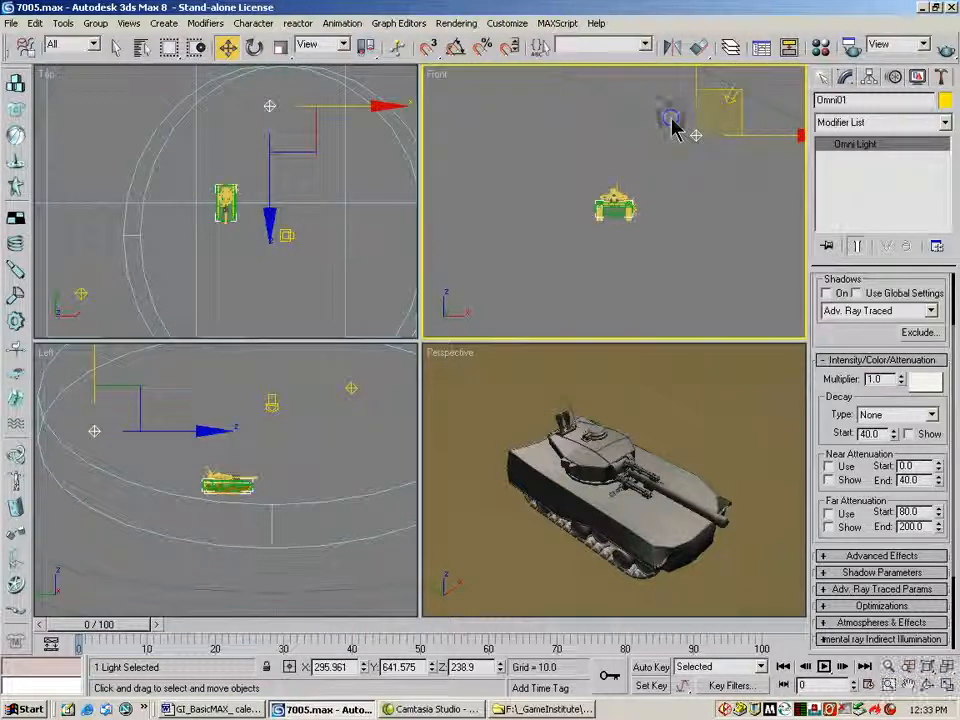
{"action": "left_click_drag", "start_coordinate": [748, 97], "coordinate": [760, 140]}
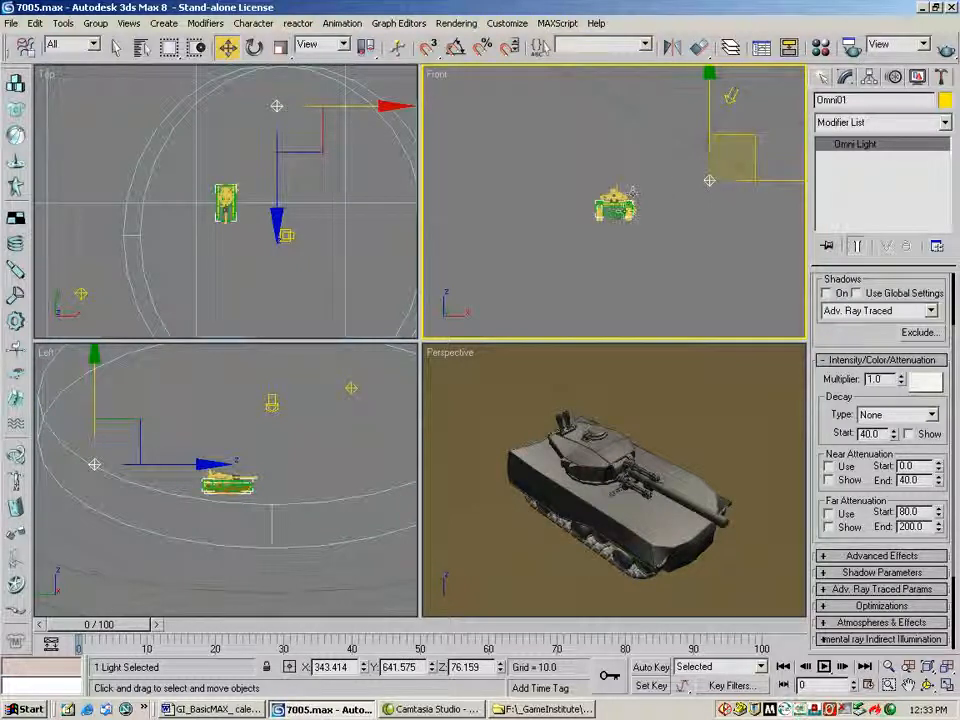
{"action": "right_click", "coordinate": [670, 376]}
{"action": "left_click", "coordinate": [946, 49]}
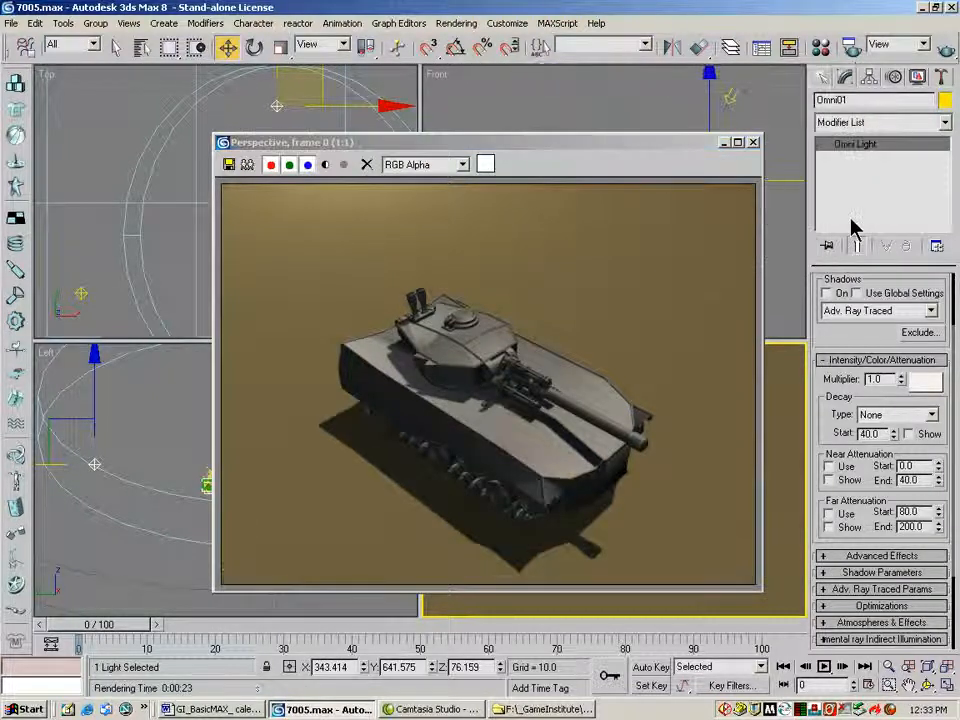
{"action": "left_click", "coordinate": [753, 143]}
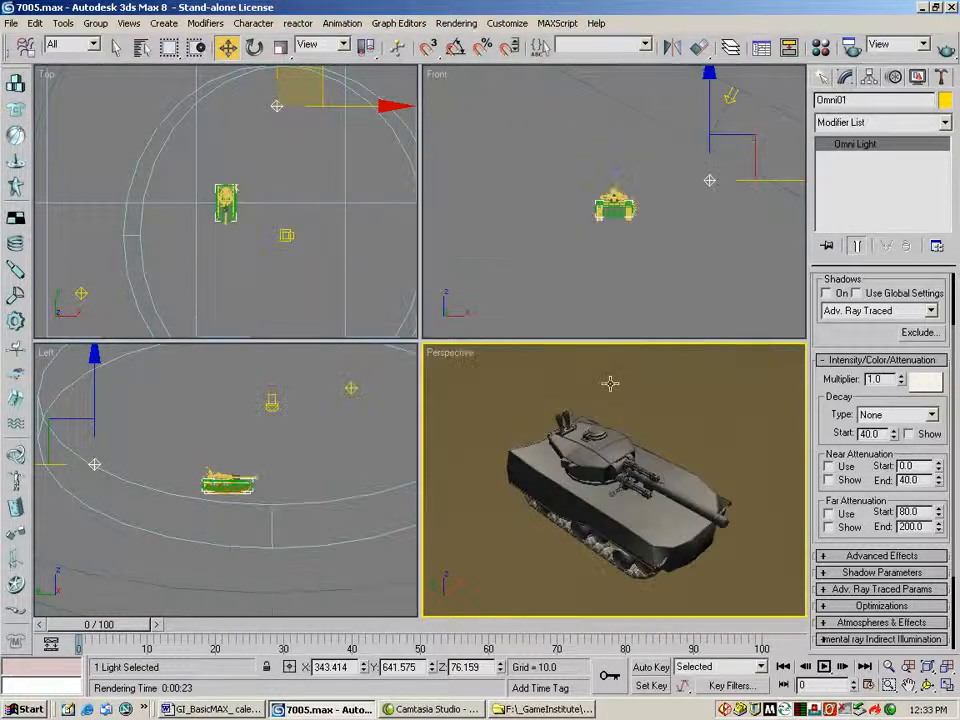
- Lower Omni01 in the Front view to about X 349, Z -5 and set its multiplier to 1.2
{"action": "left_click_drag", "start_coordinate": [710, 182], "coordinate": [710, 203]}
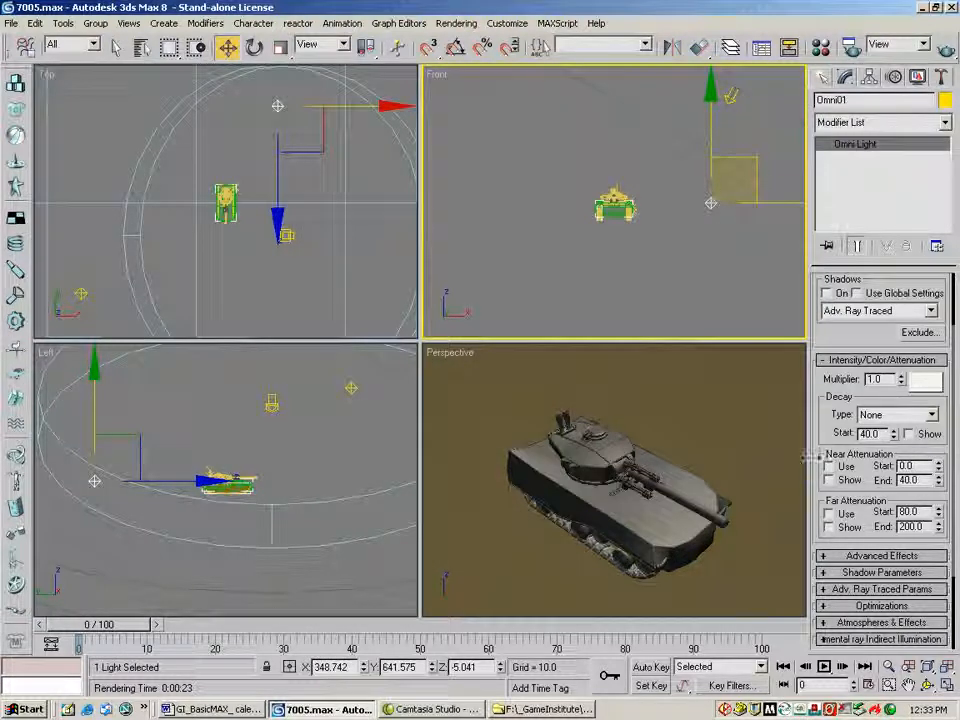
{"action": "double_click", "coordinate": [876, 378]}
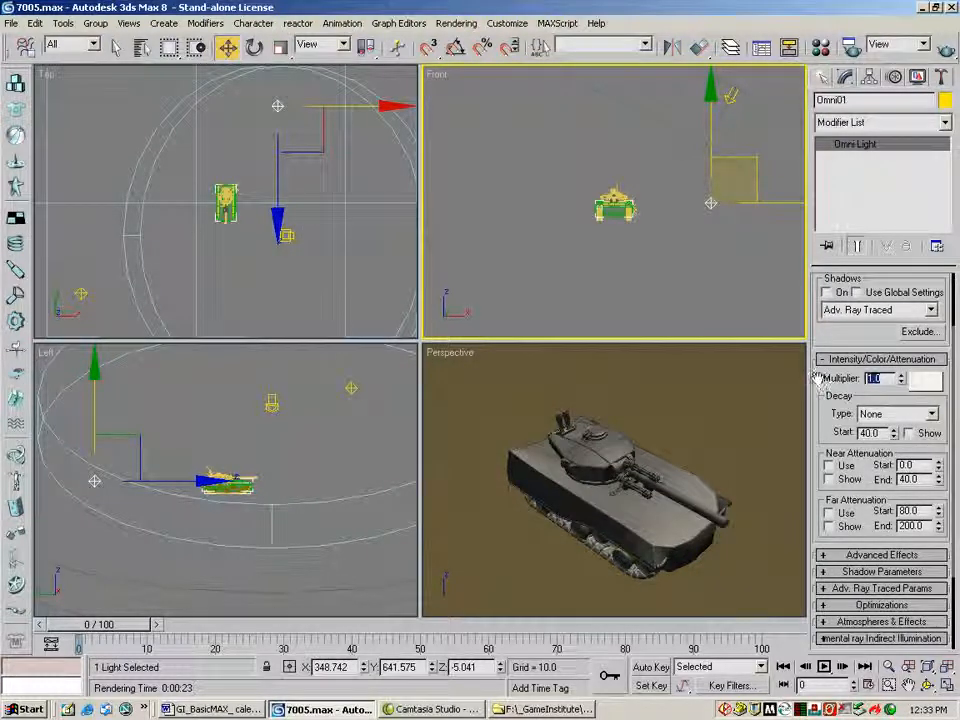
{"action": "type", "text": "1.2"}
{"action": "key", "text": "Return"}
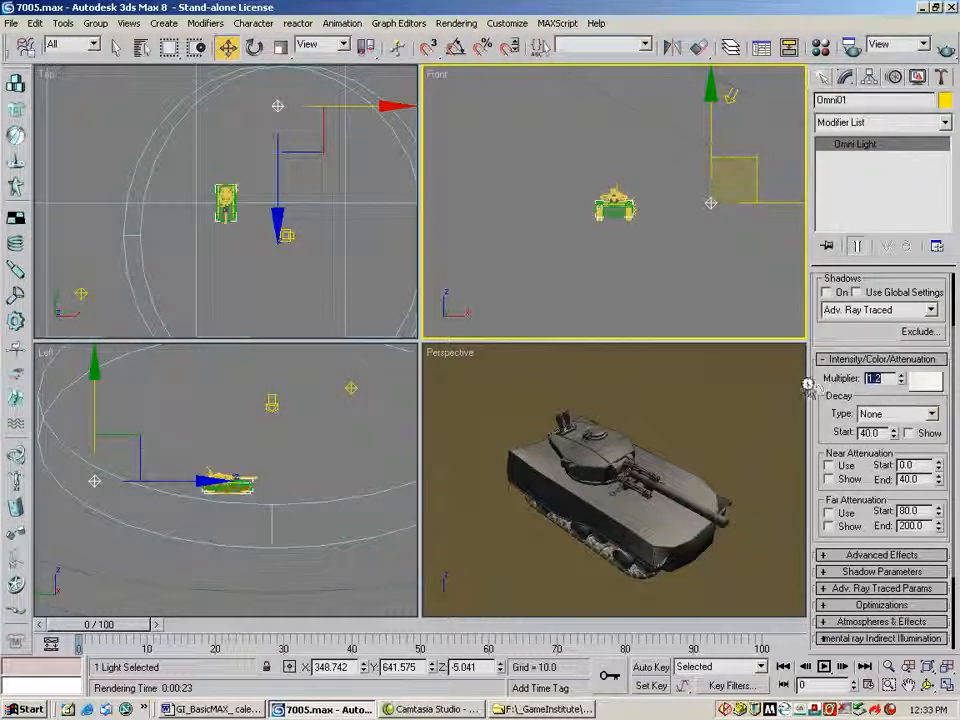
- Select Omni02 and set its multiplier to 0.2
{"action": "left_click", "coordinate": [80, 295]}
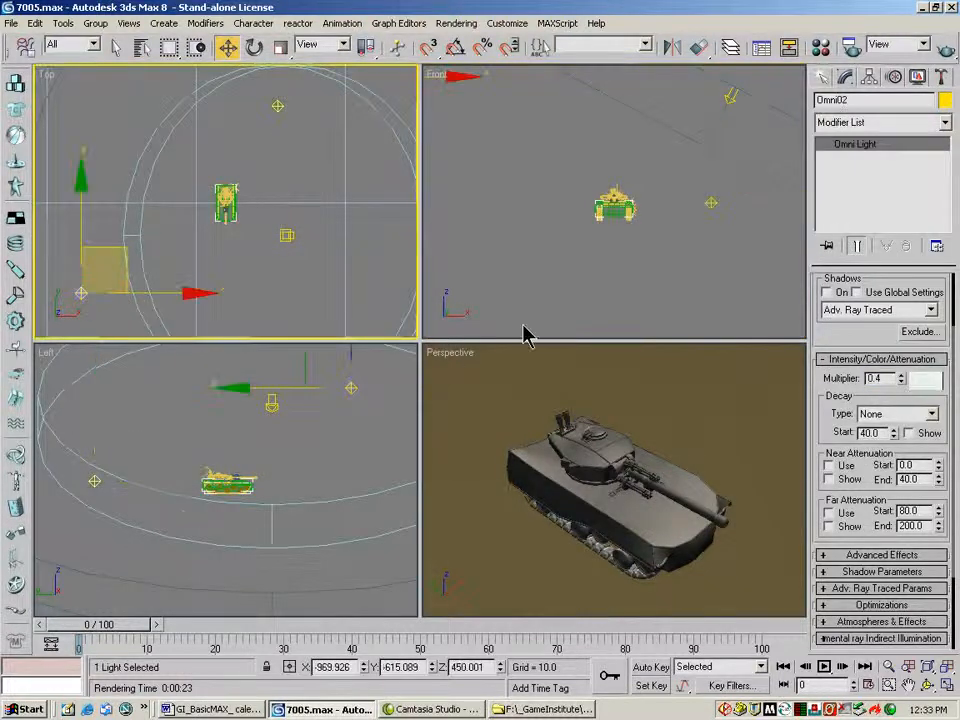
{"action": "double_click", "coordinate": [877, 378]}
{"action": "key", "text": "BackSpace"}
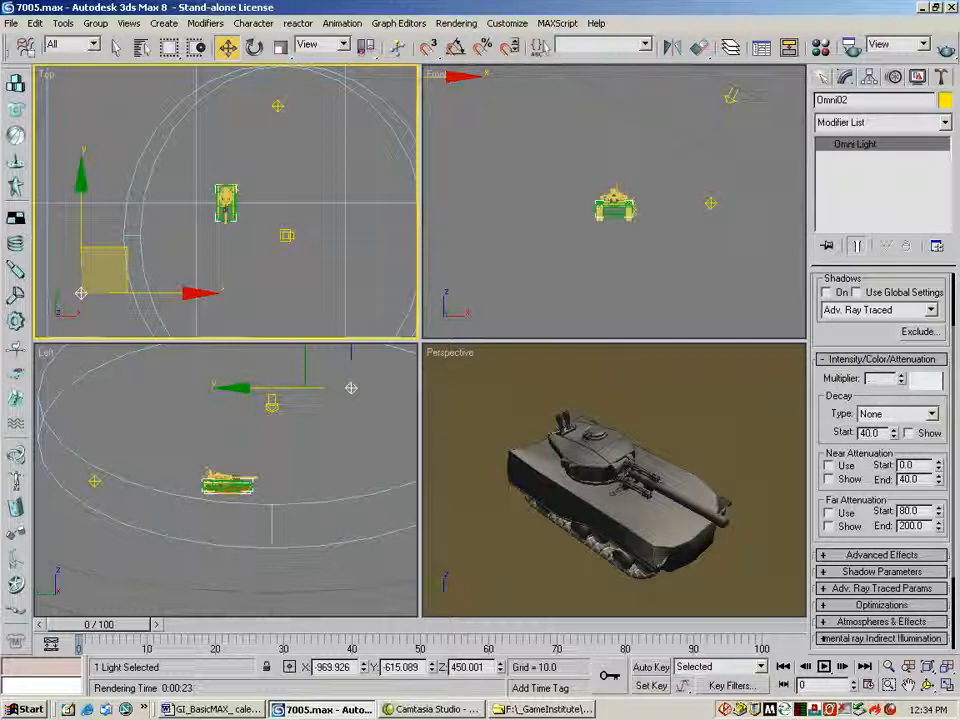
{"action": "type", "text": ".2"}
{"action": "key", "text": "Return"}
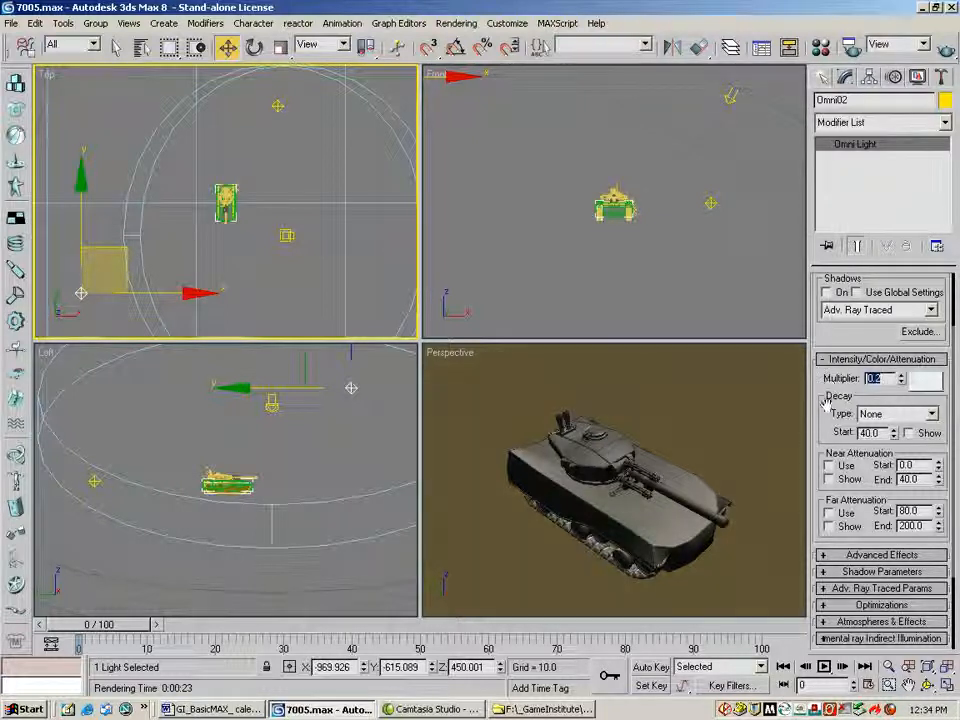
- Render the Perspective view with the whole tank in frame to check the lighting after the Omni02 multiplier change
{"action": "left_click", "coordinate": [928, 685]}
{"action": "left_click", "coordinate": [608, 443]}
{"action": "left_click_drag", "start_coordinate": [608, 443], "coordinate": [690, 525]}
{"action": "middle_click_drag", "start_coordinate": [631, 491], "coordinate": [645, 478]}
{"action": "left_click", "coordinate": [227, 46]}
{"action": "left_click", "coordinate": [649, 412]}
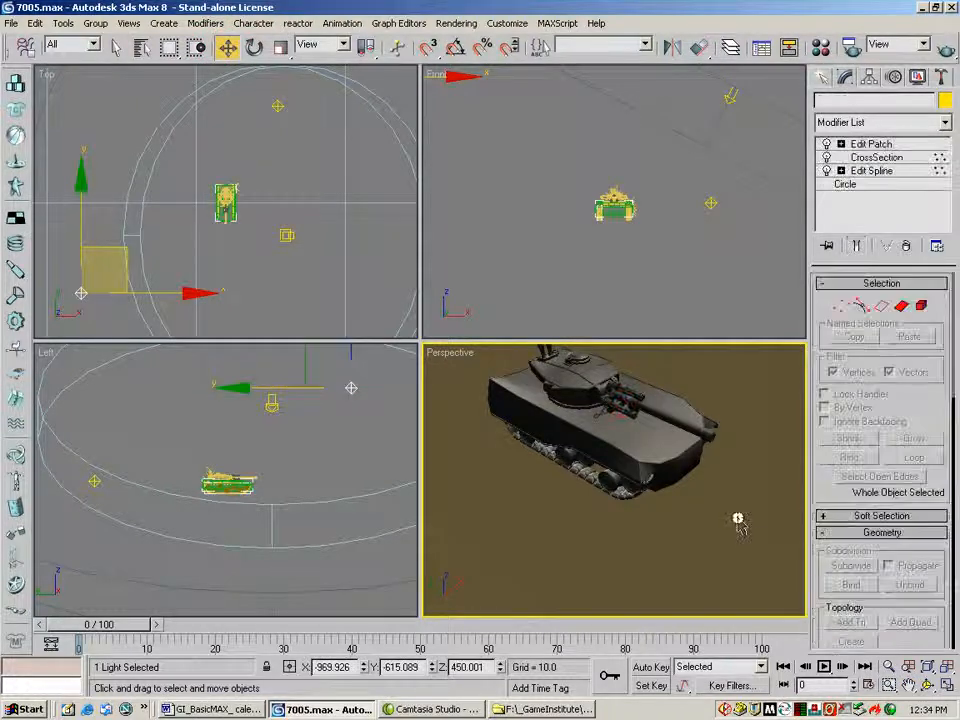
{"action": "left_click", "coordinate": [927, 685]}
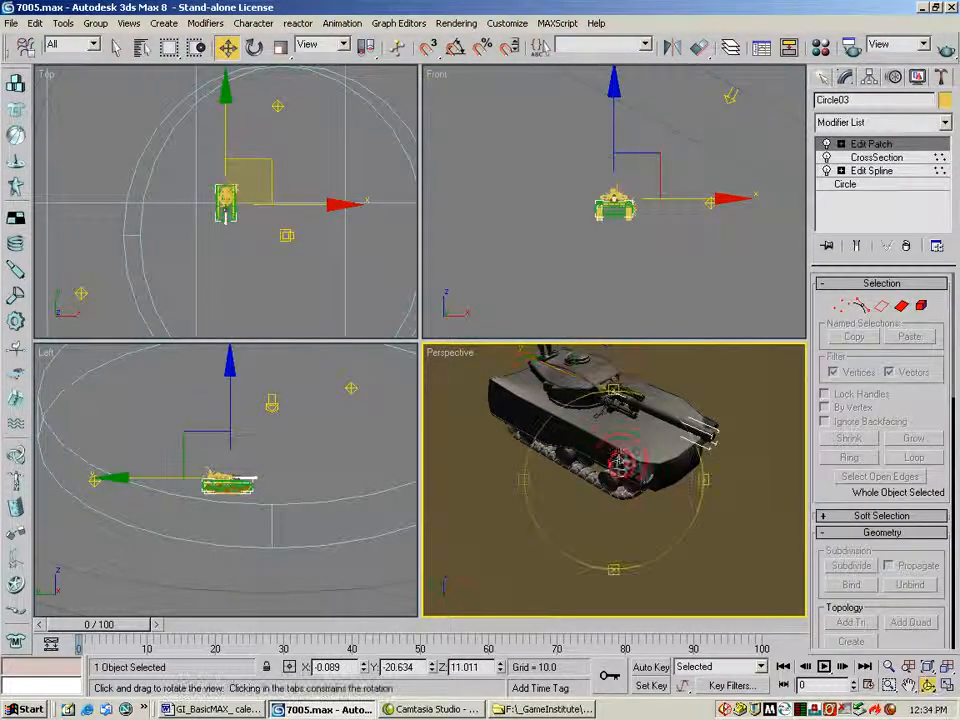
{"action": "left_click_drag", "start_coordinate": [622, 450], "coordinate": [579, 500]}
{"action": "left_click", "coordinate": [907, 685]}
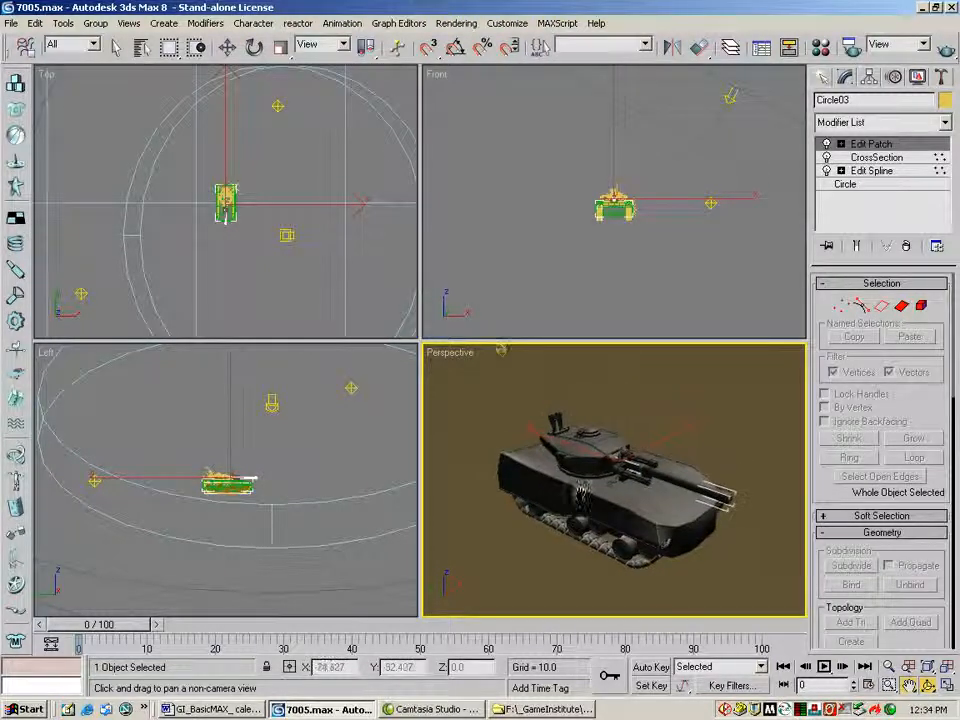
{"action": "left_click", "coordinate": [946, 49]}
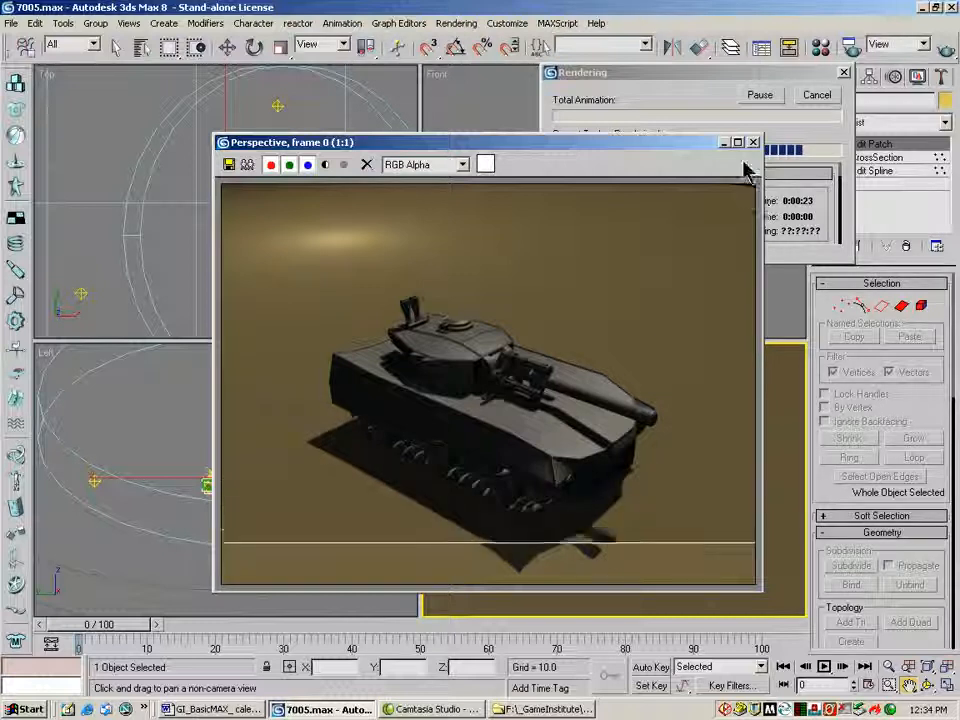
{"action": "left_click", "coordinate": [812, 99]}
{"action": "left_click", "coordinate": [815, 97]}
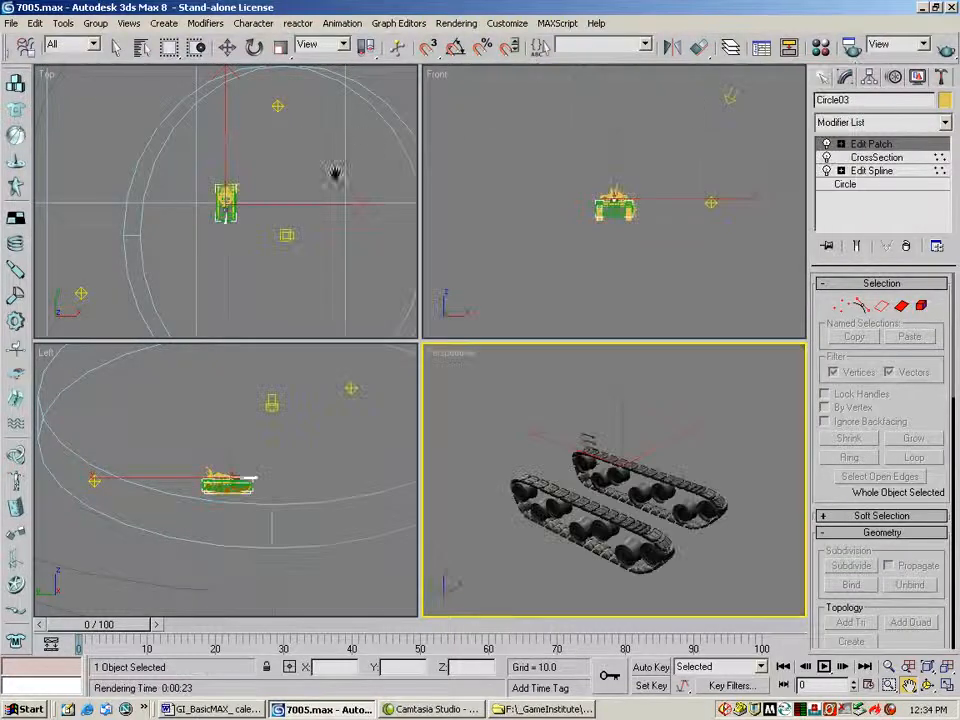
- Move directional light FDirect01 across the tank in the Top view to about X -452, Y -198, and rotate it to about -48° in Y
{"action": "left_click", "coordinate": [227, 47]}
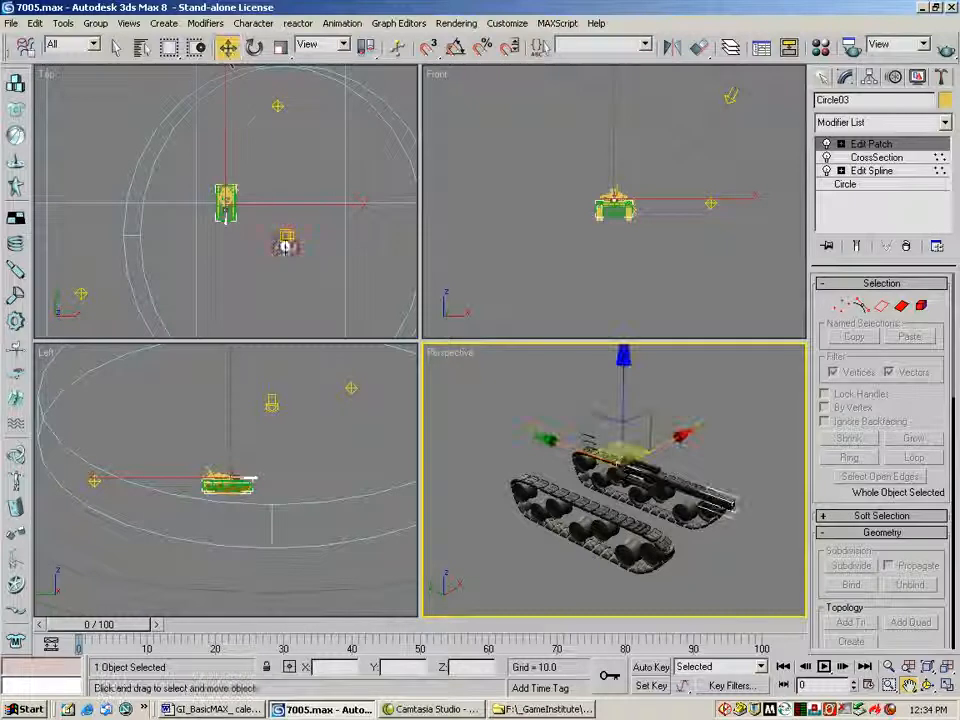
{"action": "left_click", "coordinate": [287, 234]}
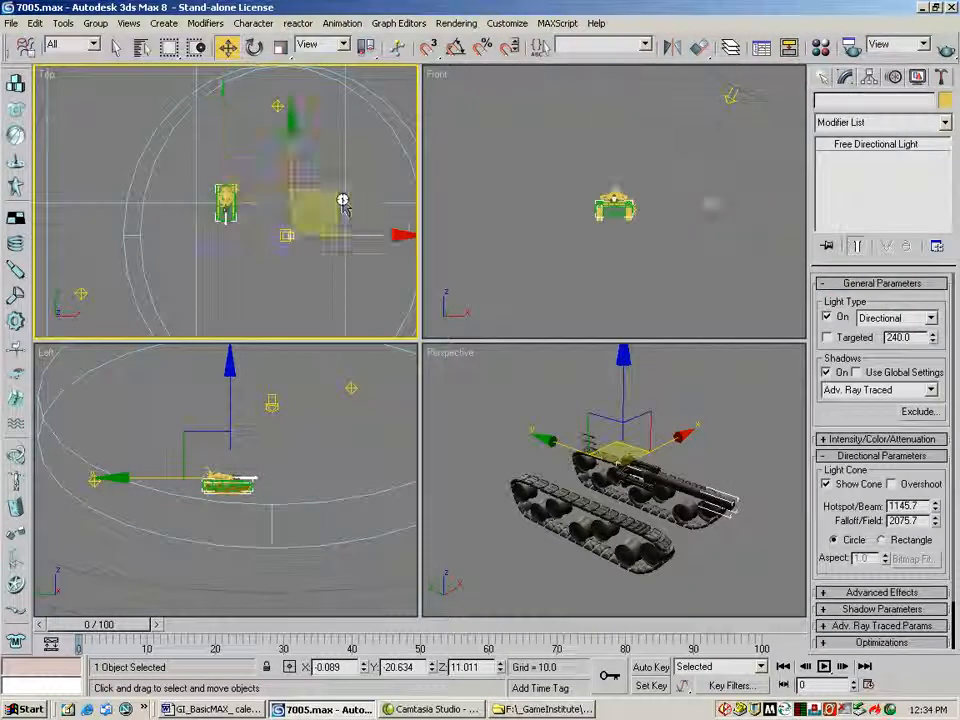
{"action": "left_click_drag", "start_coordinate": [331, 196], "coordinate": [179, 188]}
{"action": "left_click", "coordinate": [254, 47]}
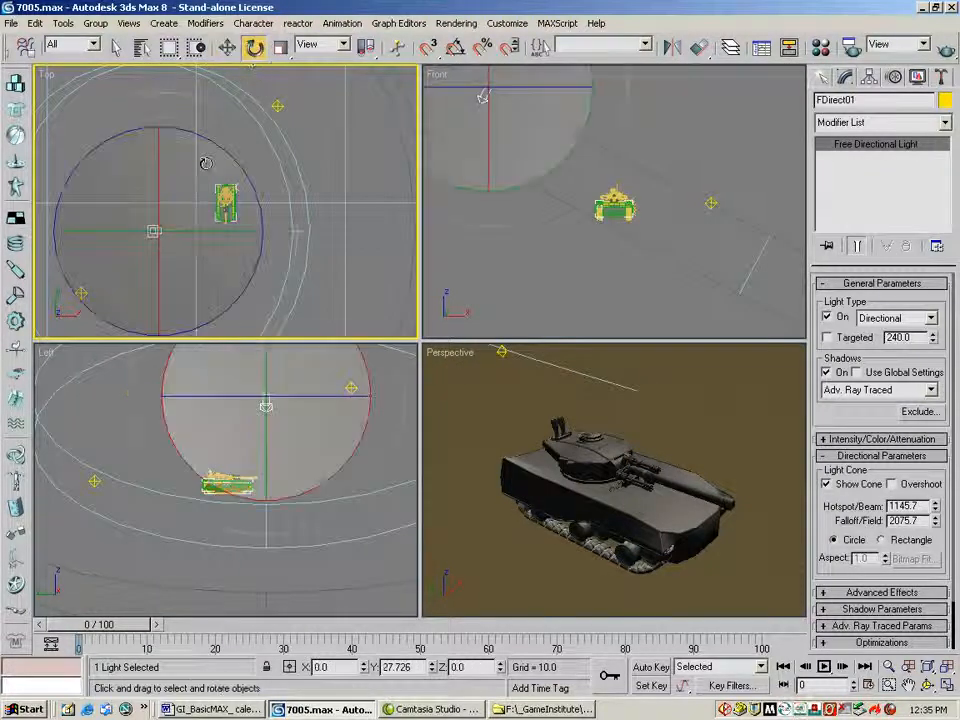
{"action": "left_click_drag", "start_coordinate": [171, 231], "coordinate": [49, 220]}
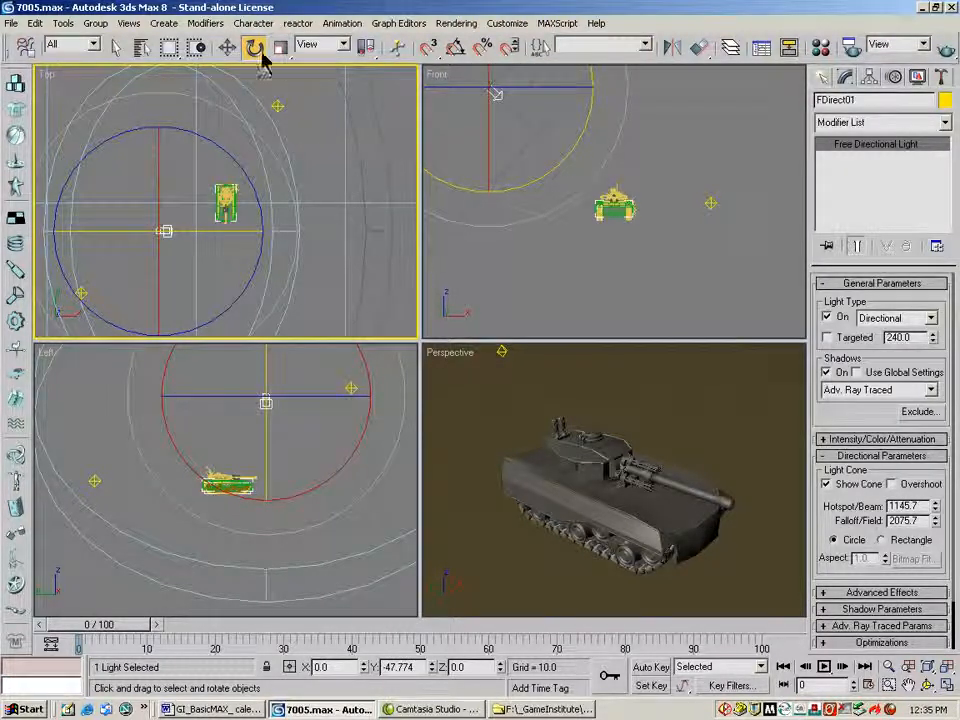
- Move Omni02 to the tank's opposite side in the Top view, about X 778, Y -462, and render the Perspective view
{"action": "left_click", "coordinate": [228, 48]}
{"action": "left_click", "coordinate": [83, 295]}
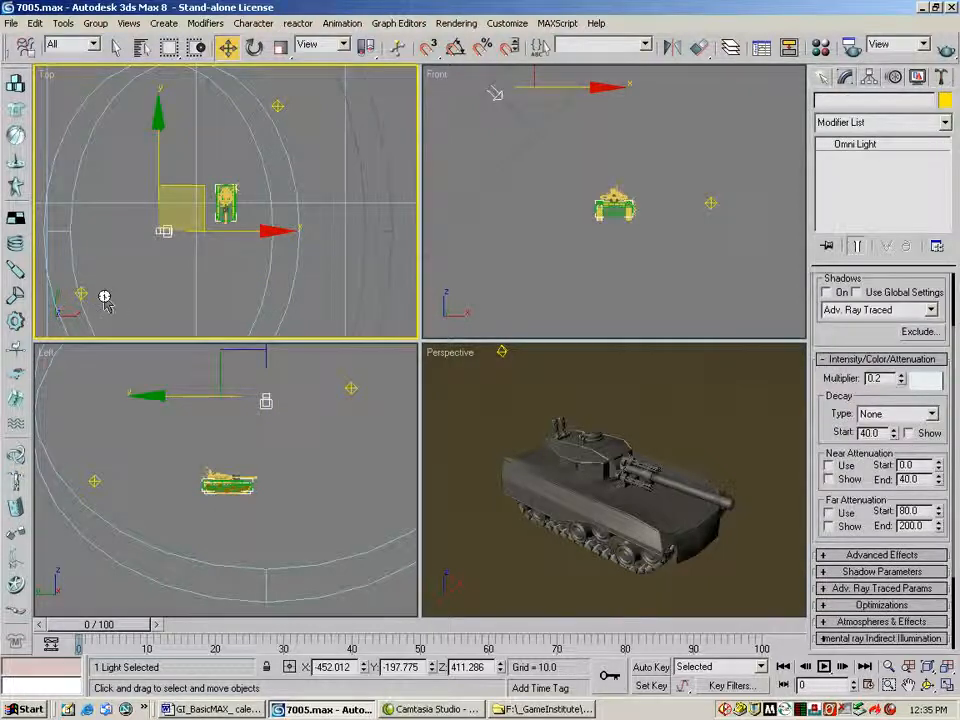
{"action": "left_click_drag", "start_coordinate": [126, 256], "coordinate": [386, 228]}
{"action": "right_click", "coordinate": [746, 390]}
{"action": "left_click", "coordinate": [946, 50]}
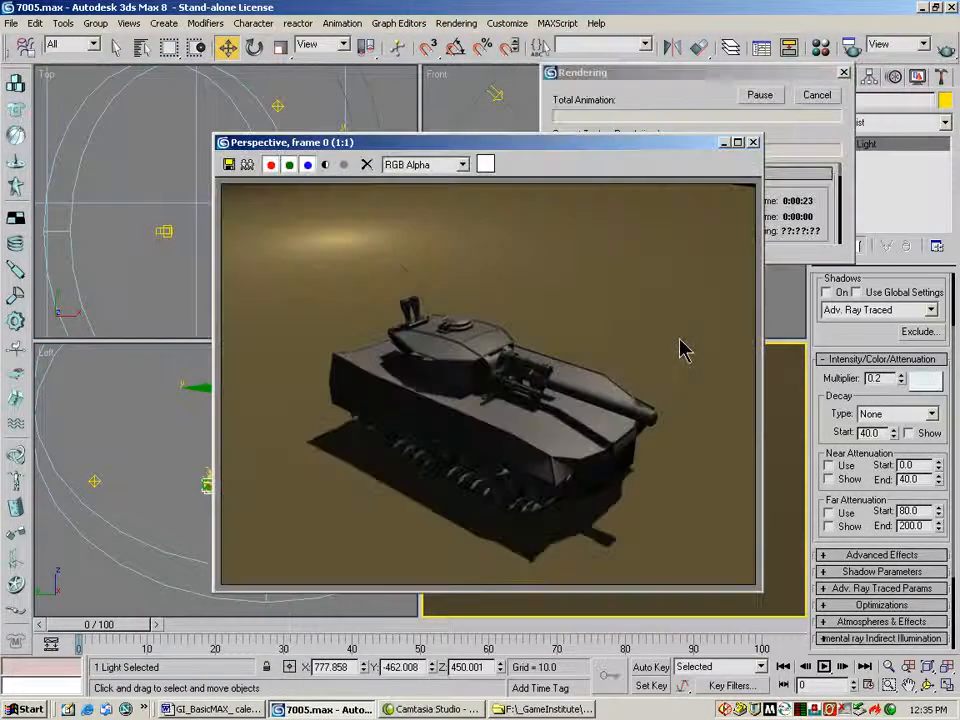